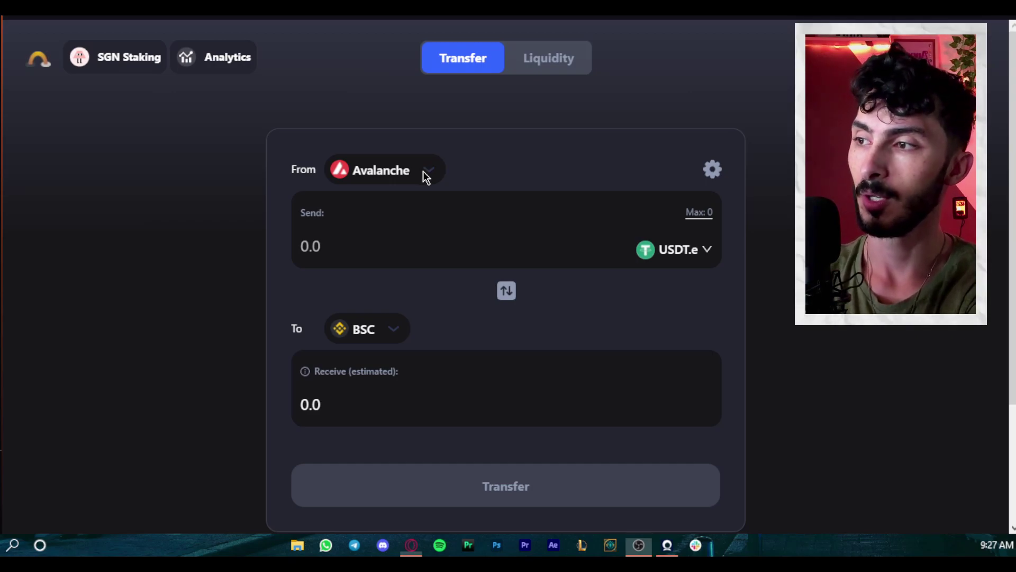
# Look over Celer cBridge's source chains and sendable tokens, keeping USDT.e selected
pyautogui.click(421, 172)
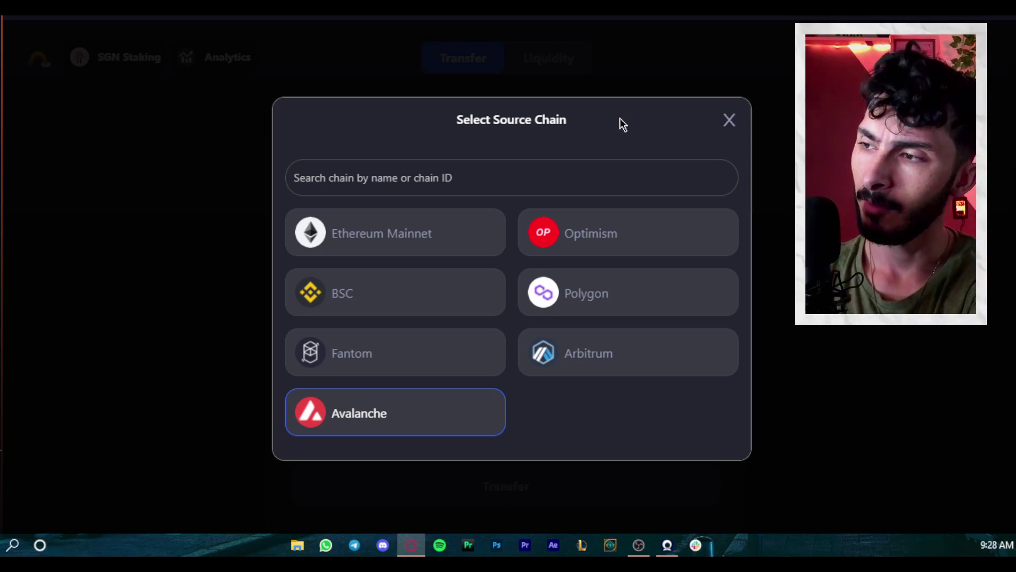
pyautogui.click(730, 120)
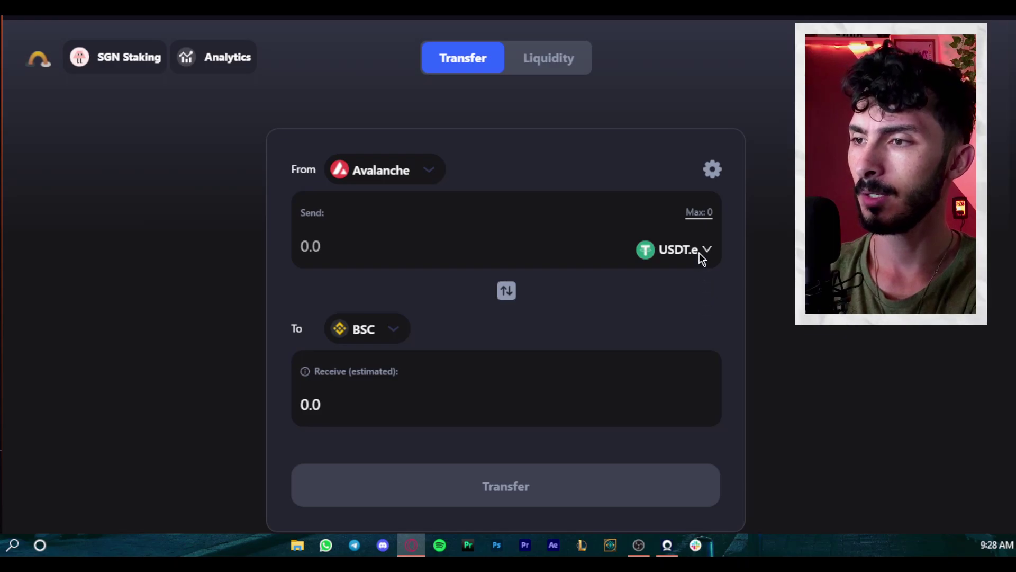
pyautogui.click(699, 255)
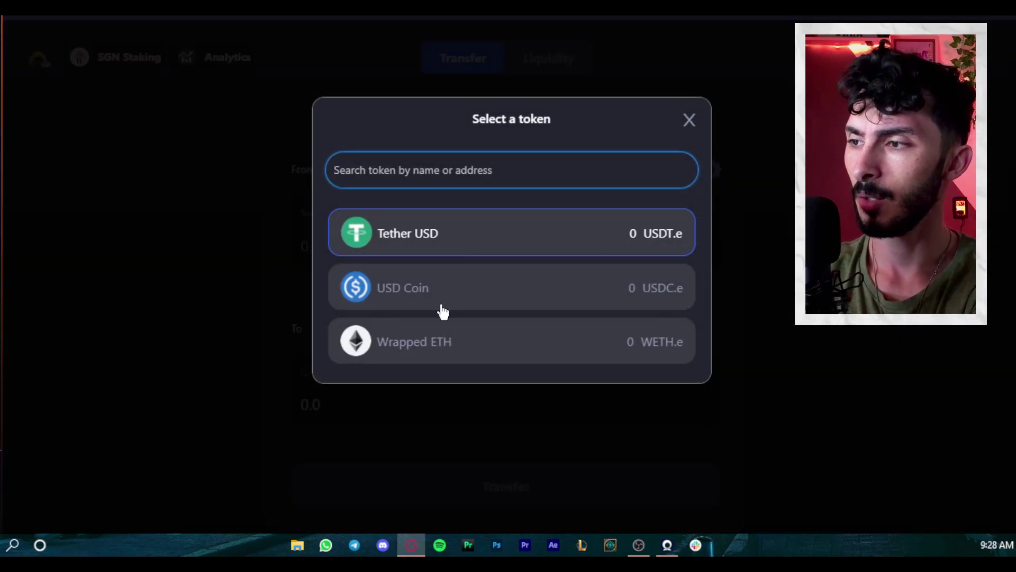
pyautogui.click(521, 239)
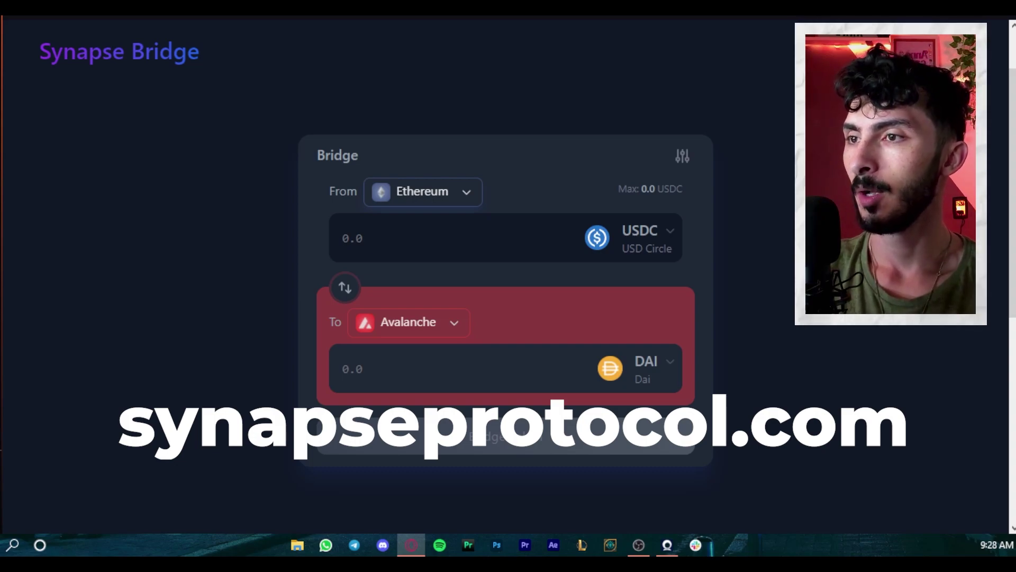
# Browse Synapse Bridge's From Chain list down to Harmony, leaving Ethereum selected
pyautogui.scroll(1, 525, 88)
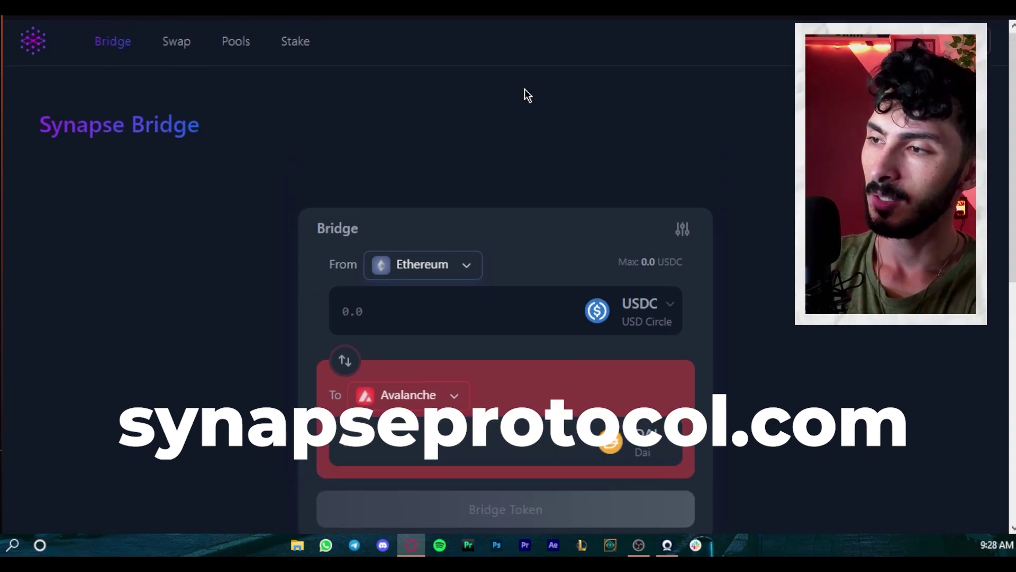
pyautogui.scroll(-1, 525, 96)
pyautogui.scroll(1, 525, 95)
pyautogui.scroll(-3, 525, 96)
pyautogui.scroll(3, 525, 96)
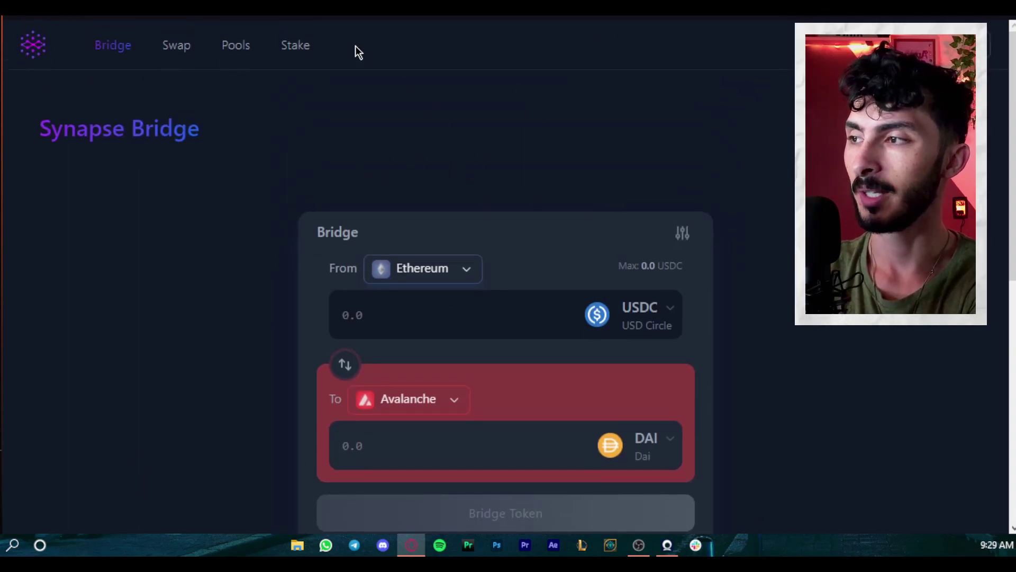
pyautogui.scroll(-3, 317, 48)
pyautogui.scroll(3, 399, 109)
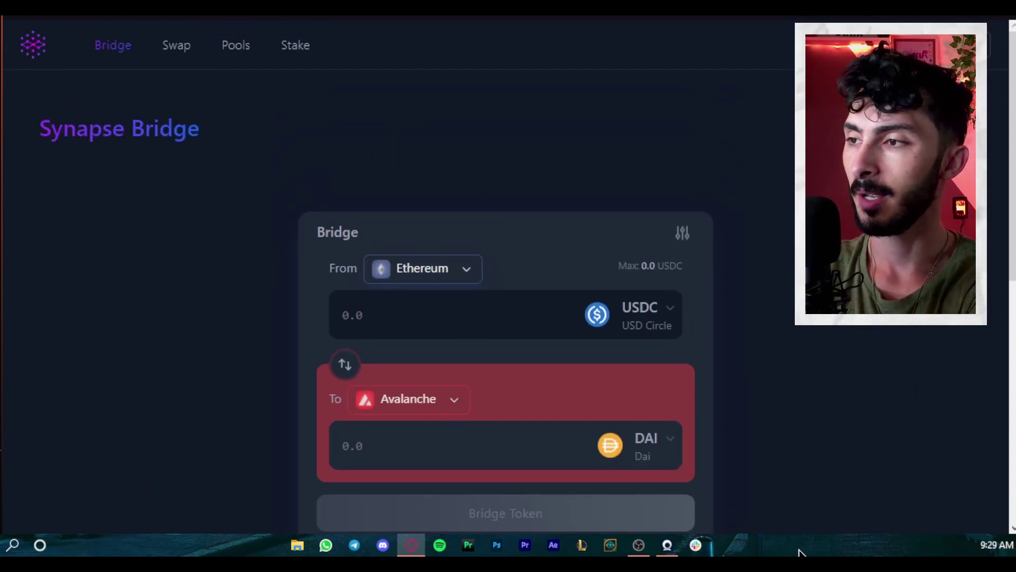
pyautogui.scroll(-2, 735, 172)
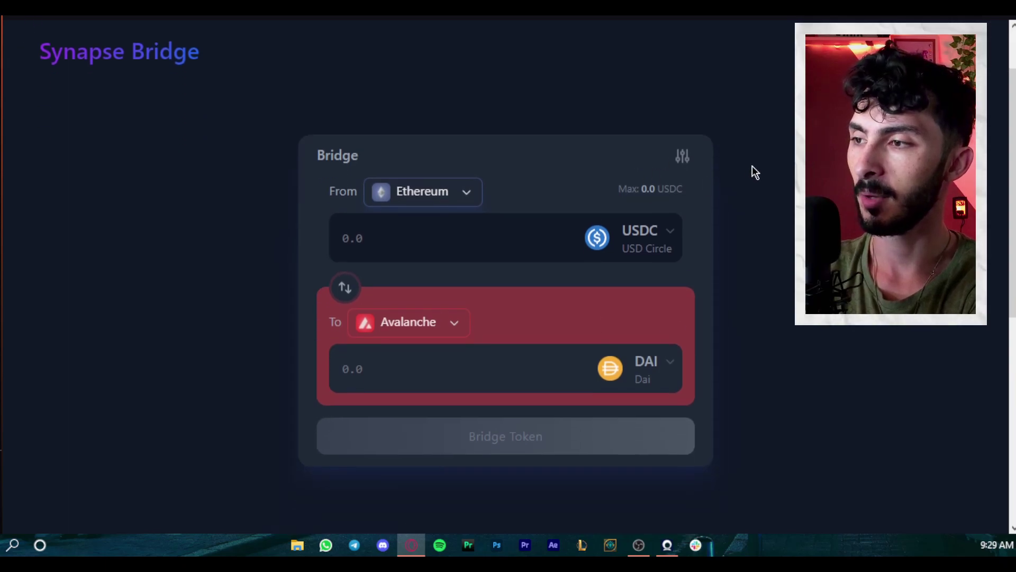
pyautogui.click(461, 190)
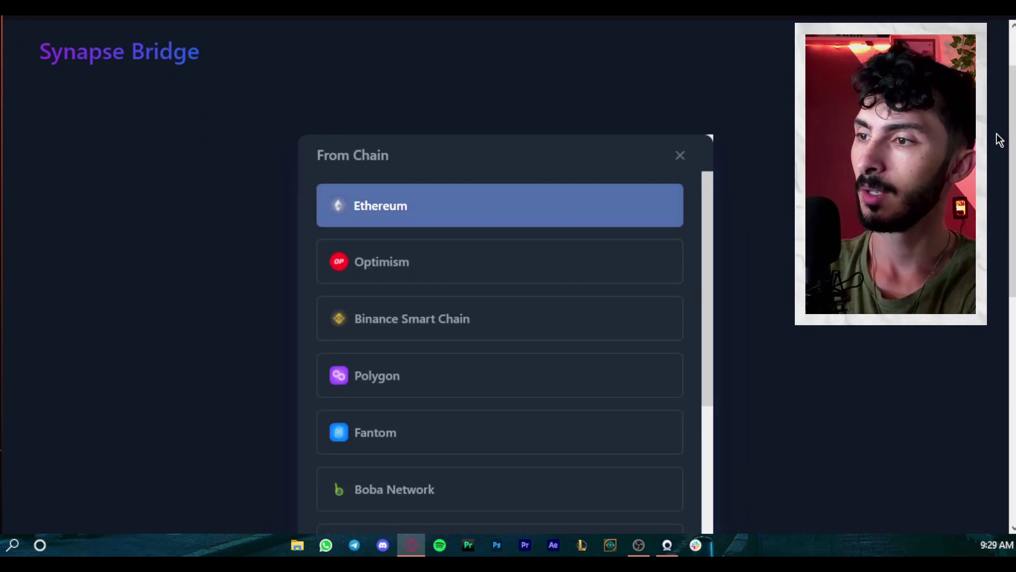
pyautogui.scroll(-2, 741, 265)
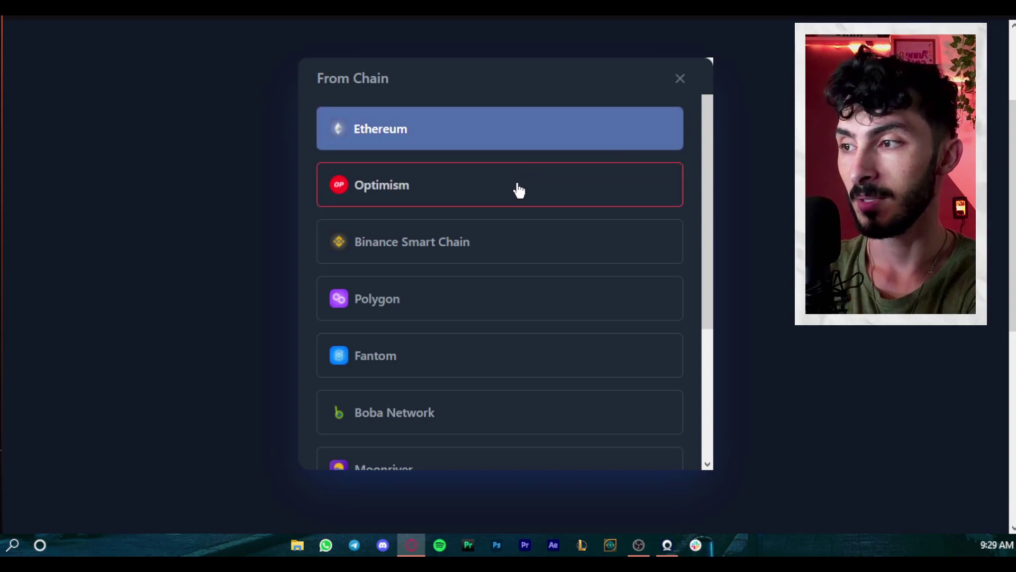
pyautogui.scroll(-2, 495, 289)
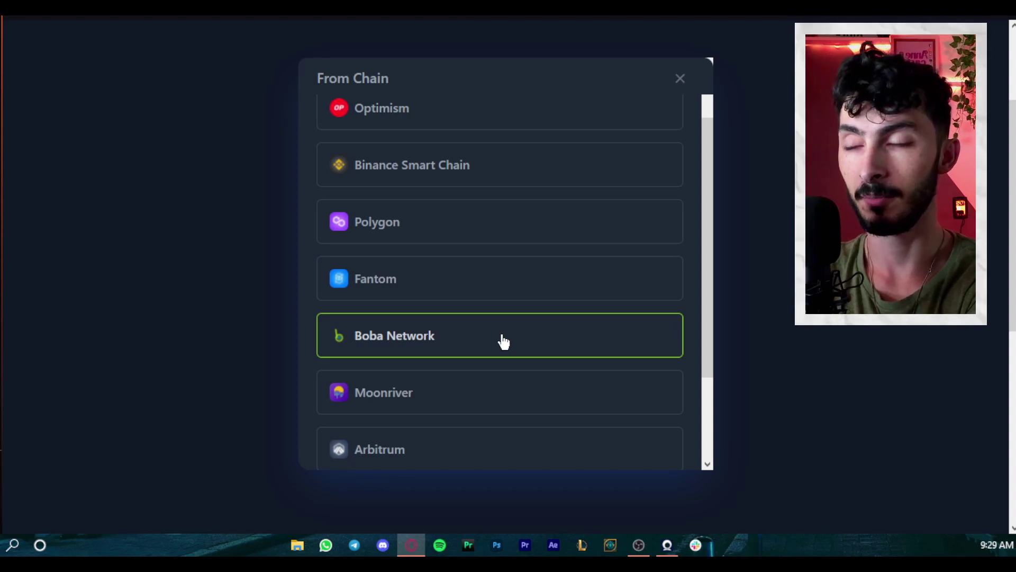
pyautogui.scroll(-2, 504, 340)
pyautogui.scroll(-1, 485, 332)
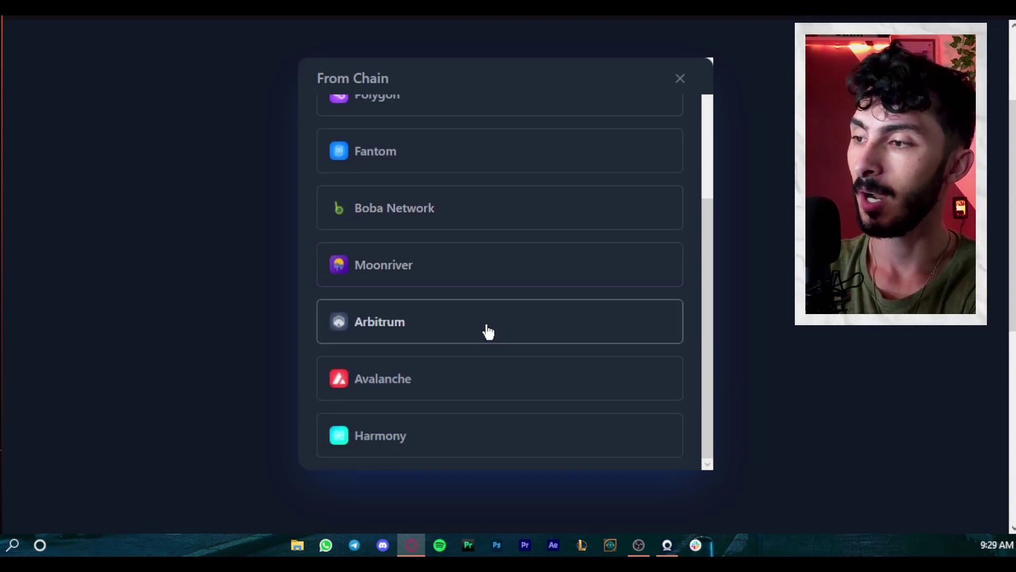
pyautogui.scroll(-1, 437, 379)
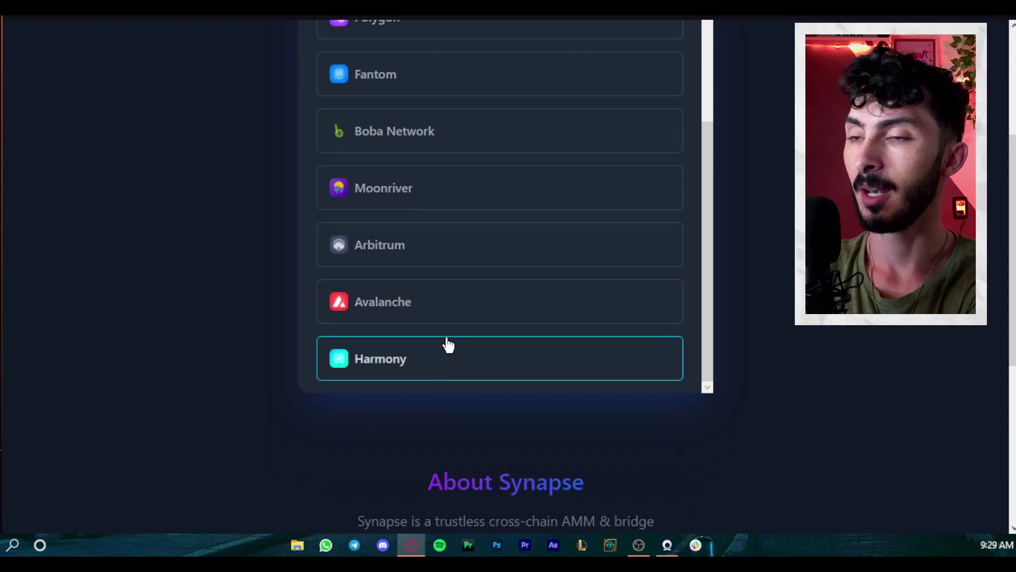
pyautogui.click(635, 302)
# Pick DAI as the token to send from Ethereum
pyautogui.click(643, 159)
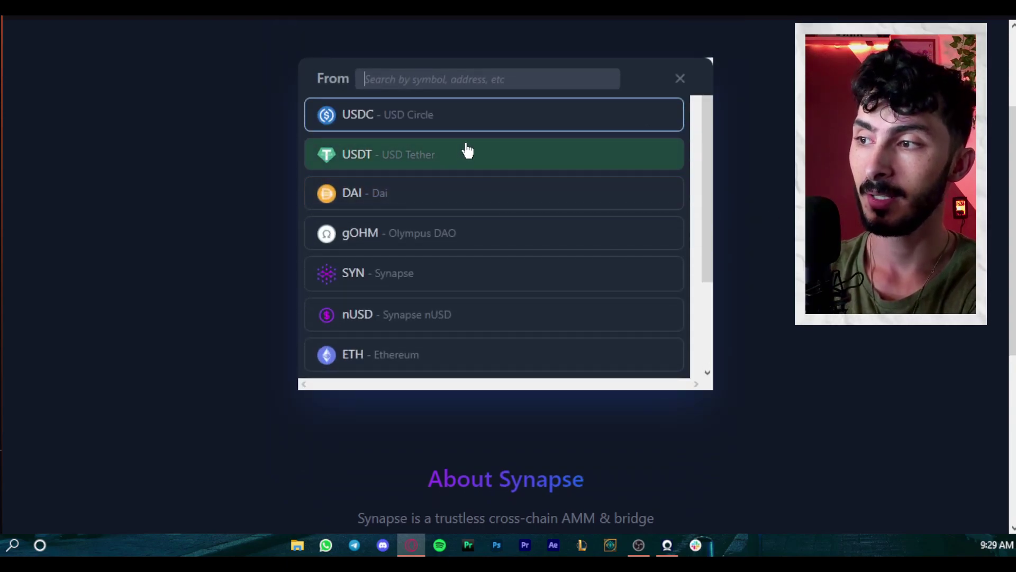
pyautogui.scroll(-3, 464, 157)
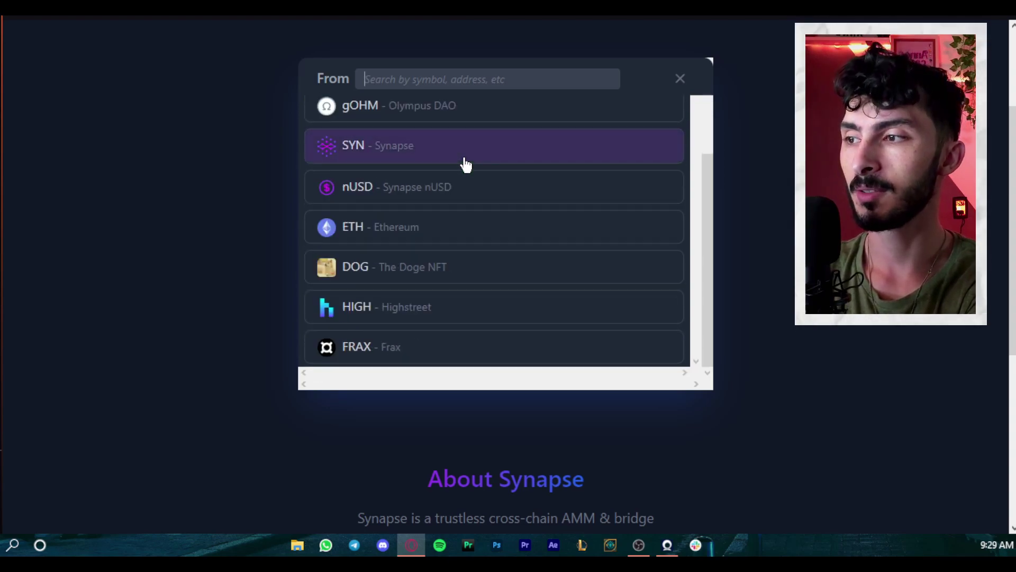
pyautogui.scroll(-2, 463, 162)
pyautogui.scroll(4, 465, 165)
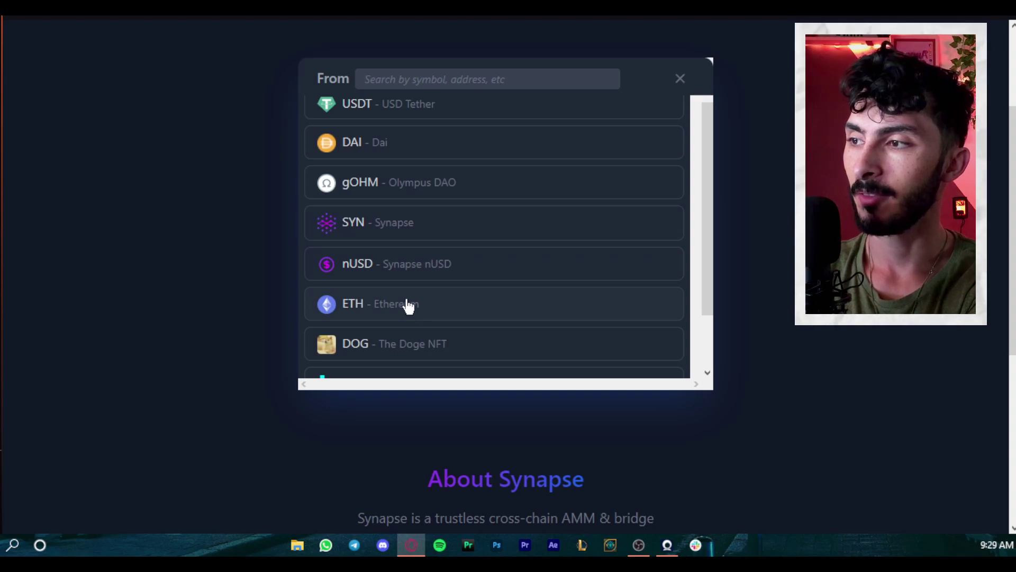
pyautogui.click(456, 216)
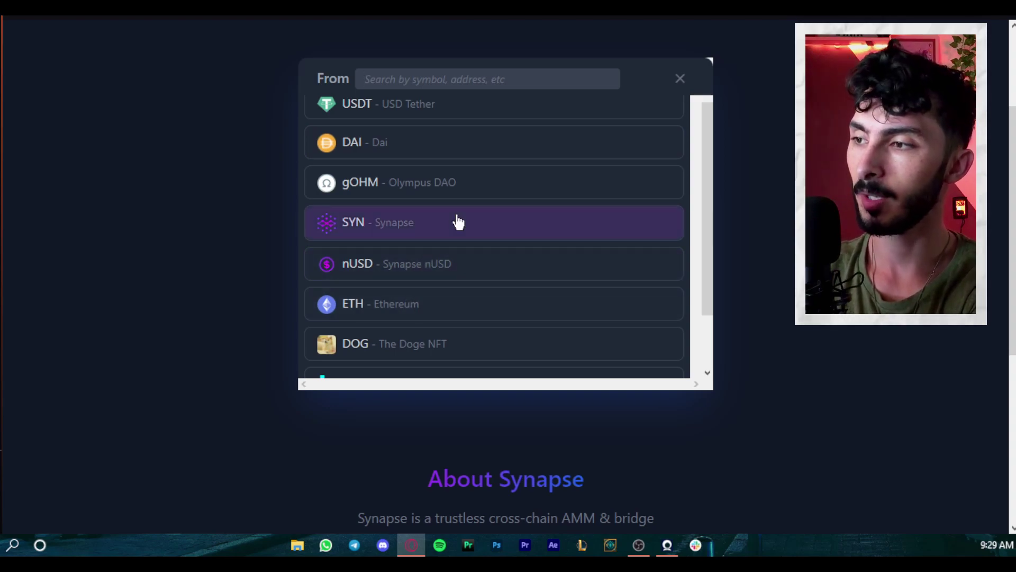
pyautogui.scroll(2, 461, 116)
pyautogui.click(427, 204)
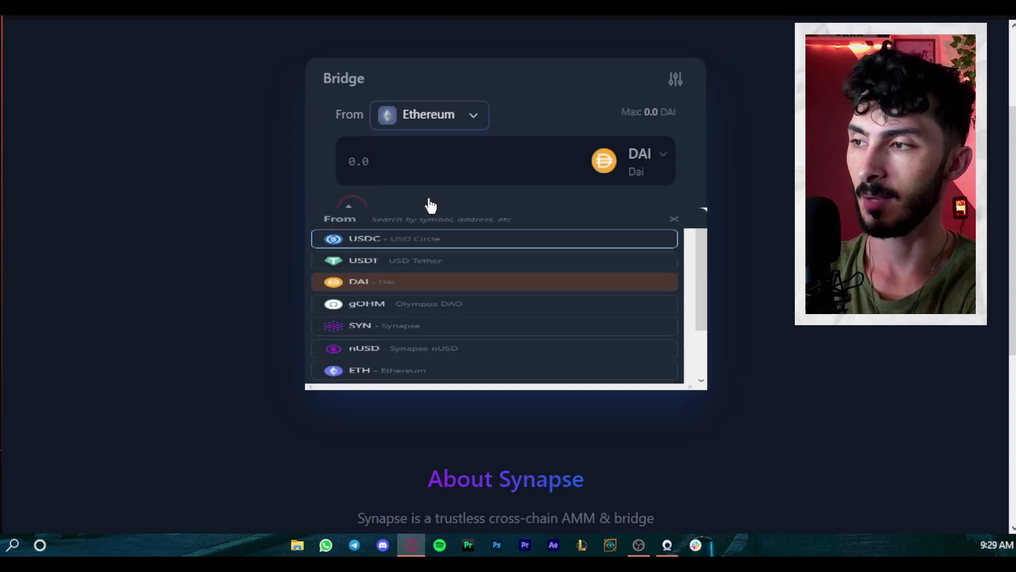
# Set USDT as the token to receive
pyautogui.click(643, 291)
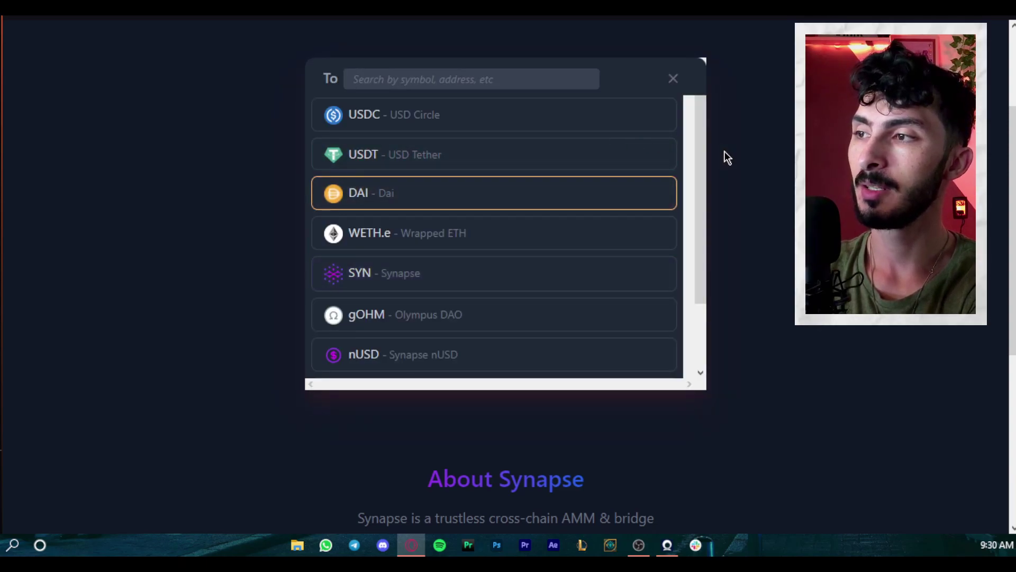
pyautogui.click(670, 79)
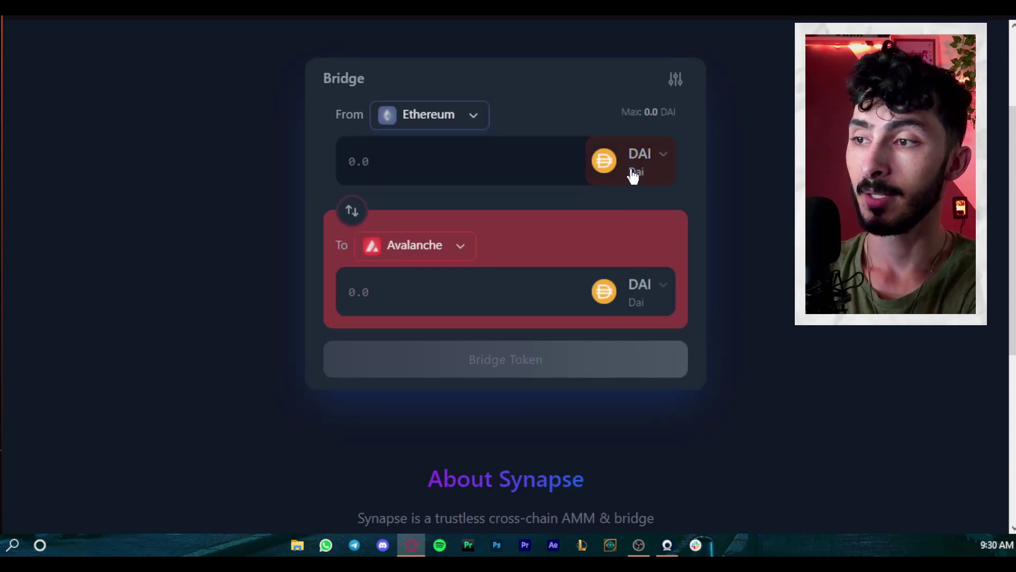
pyautogui.click(651, 297)
pyautogui.click(431, 152)
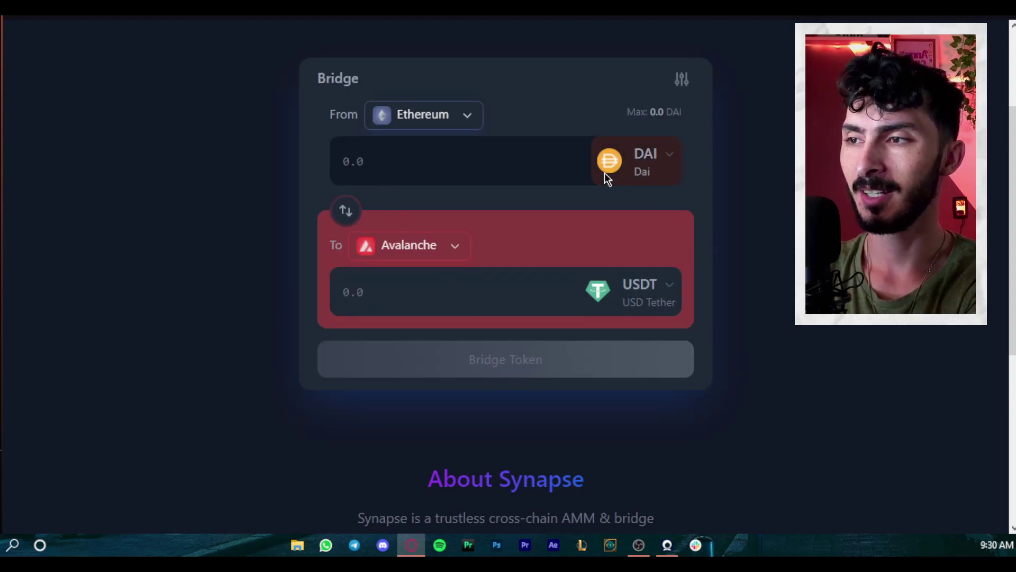
# Change the token to send to nUSD
pyautogui.click(671, 293)
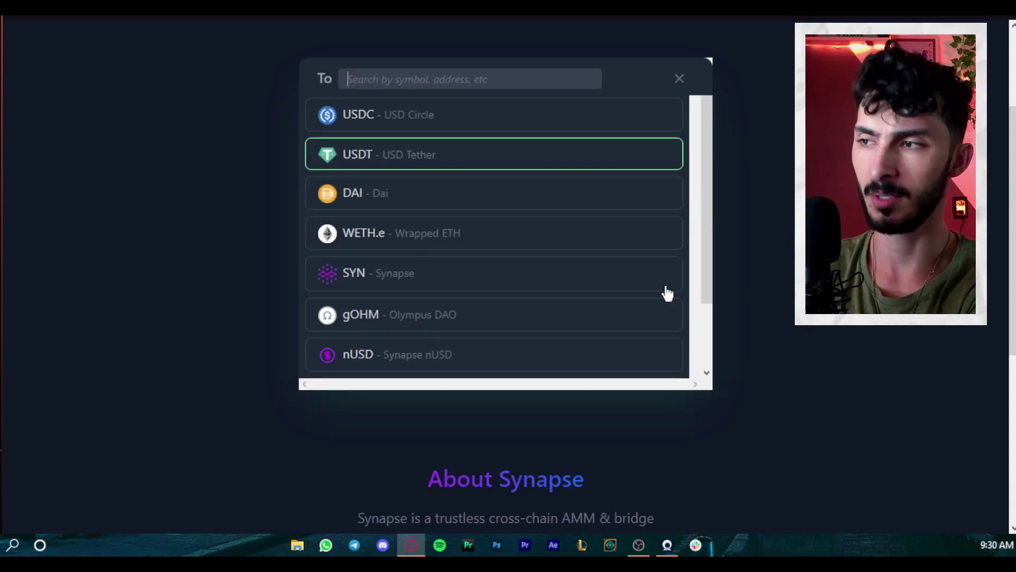
pyautogui.scroll(-3, 453, 291)
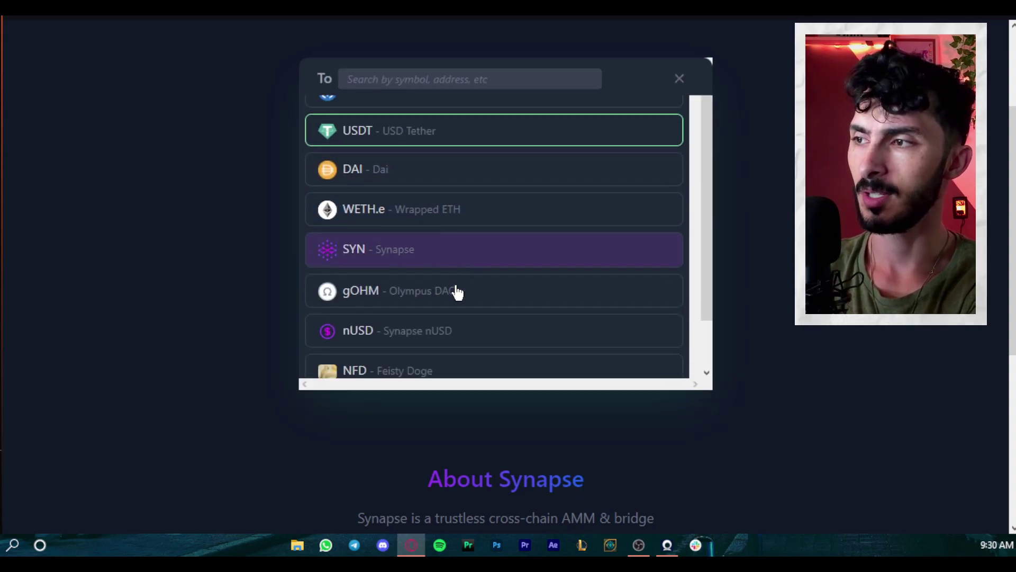
pyautogui.press('Escape')
pyautogui.click(644, 162)
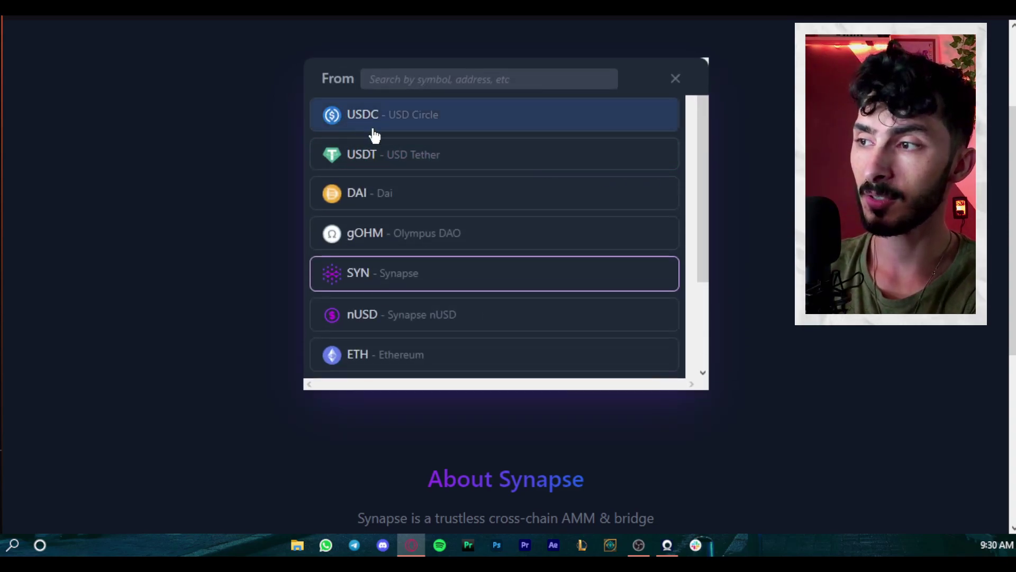
pyautogui.click(431, 320)
# Change the receiving token on Avalanche to USDC
pyautogui.click(616, 292)
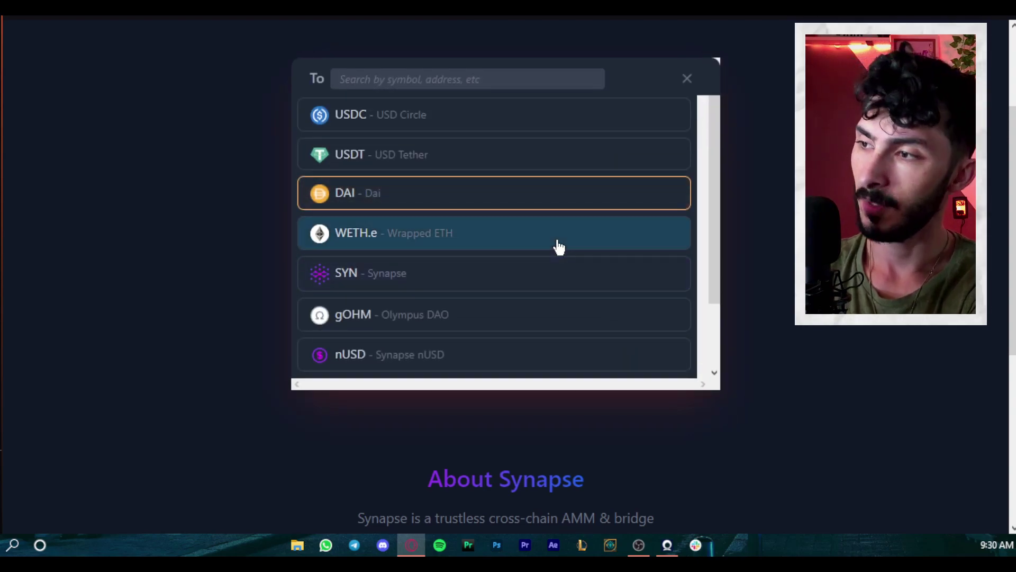
pyautogui.scroll(3, 556, 245)
pyautogui.click(611, 267)
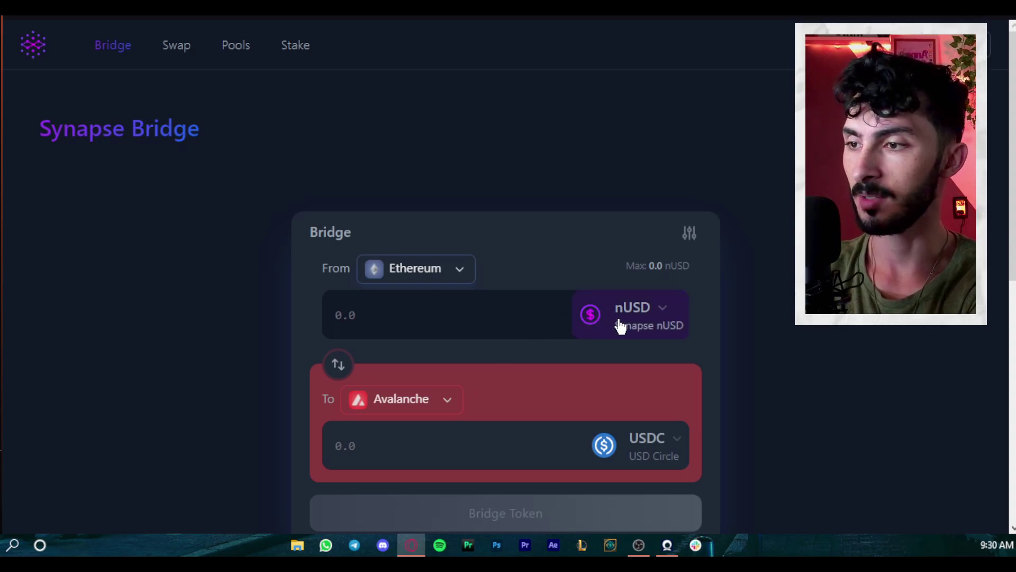
pyautogui.scroll(-3, 620, 325)
pyautogui.scroll(2, 709, 254)
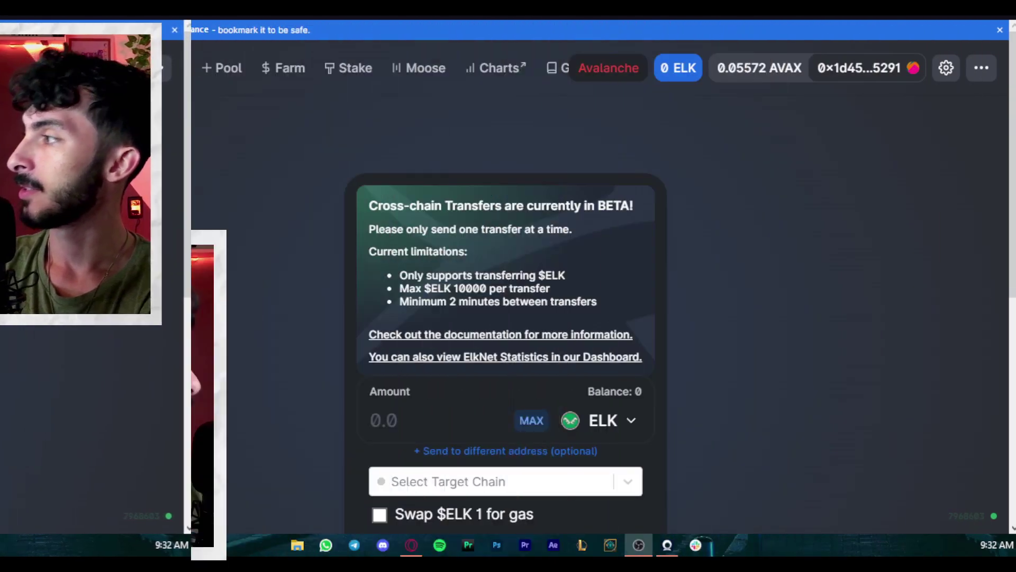
# Dismiss the bookmark warning banner at the top of Elk Finance
pyautogui.click(999, 30)
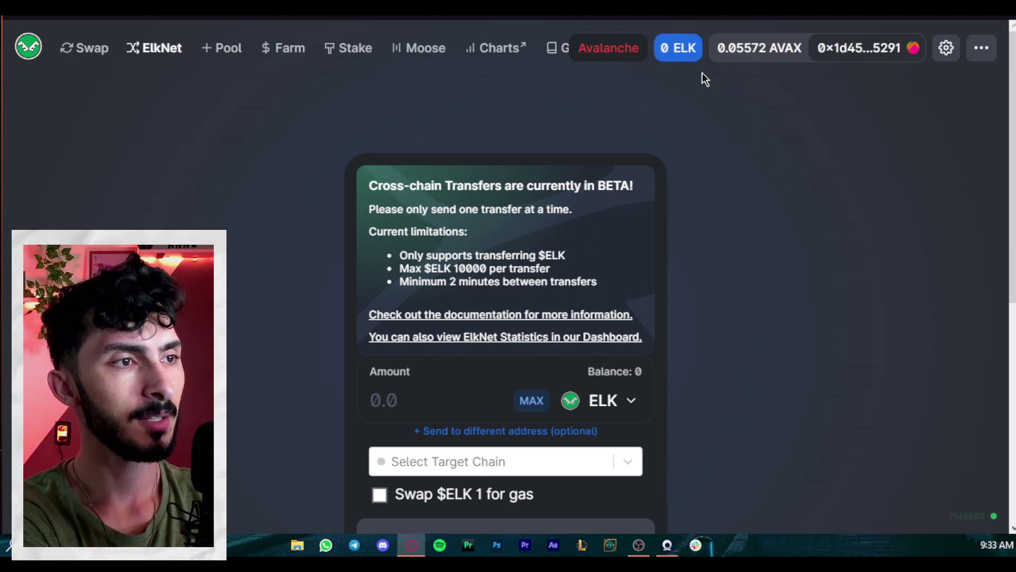
pyautogui.scroll(-2, 601, 272)
pyautogui.scroll(2, 589, 238)
pyautogui.scroll(-2, 589, 233)
# Choose Fantom as the target chain for the ELK transfer
pyautogui.click(586, 386)
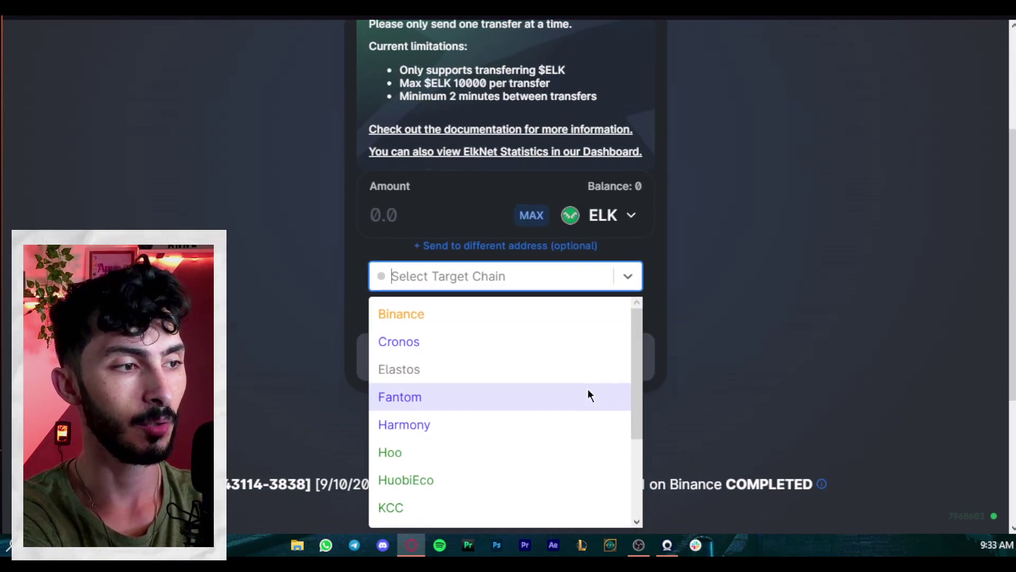
pyautogui.scroll(-3, 583, 344)
pyautogui.scroll(3, 582, 342)
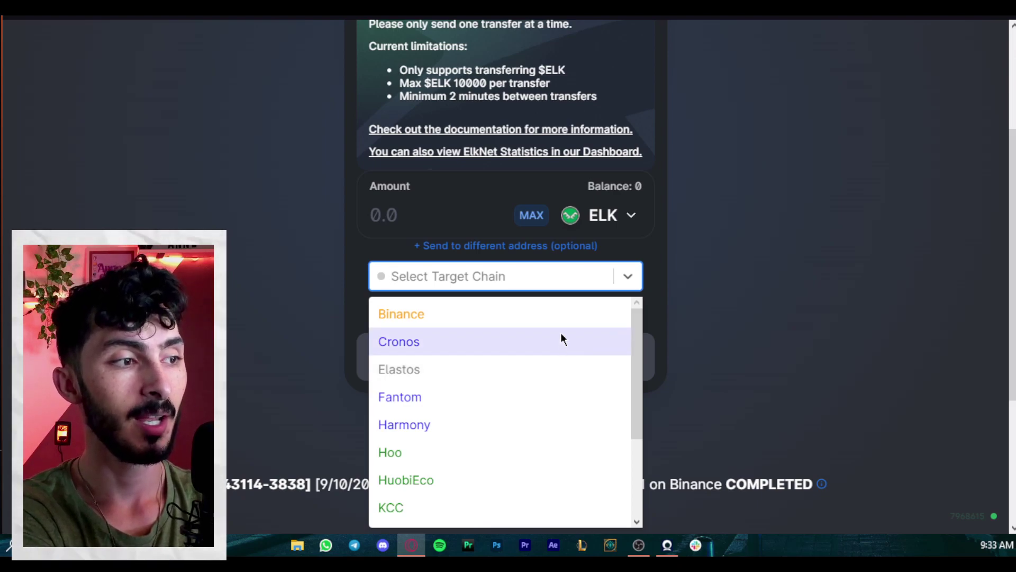
pyautogui.scroll(-3, 560, 338)
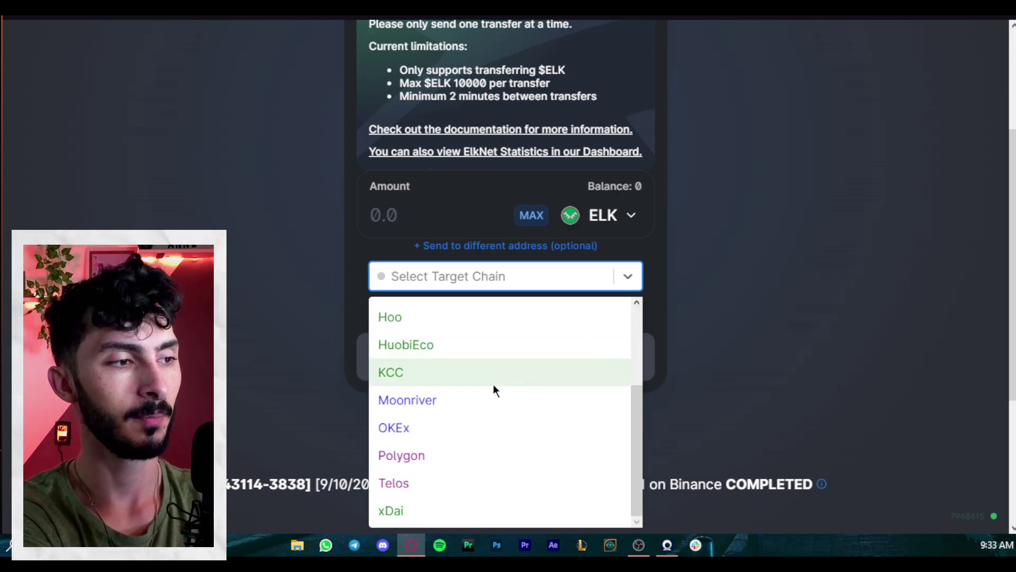
pyautogui.scroll(3, 493, 383)
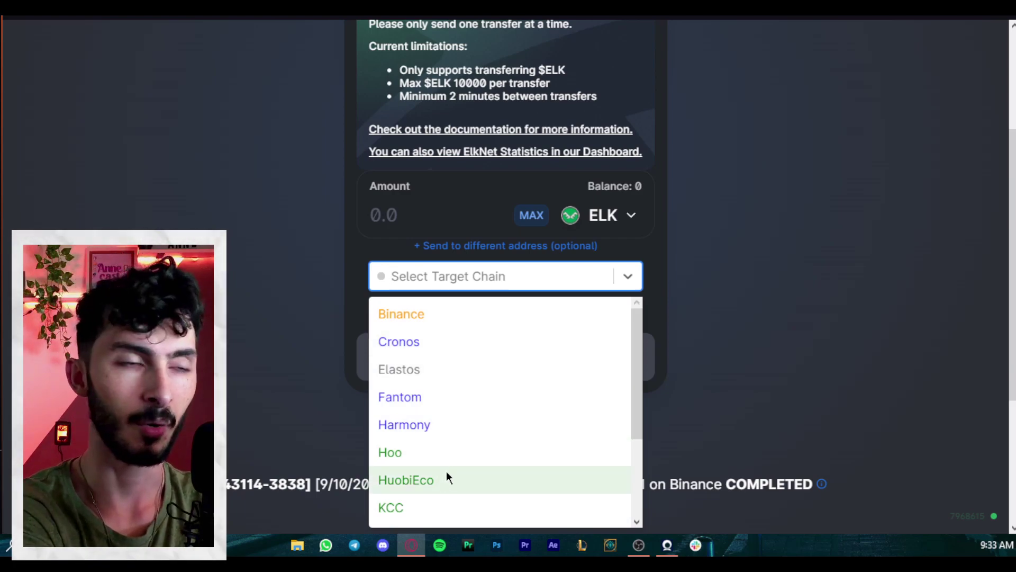
pyautogui.scroll(-3, 446, 471)
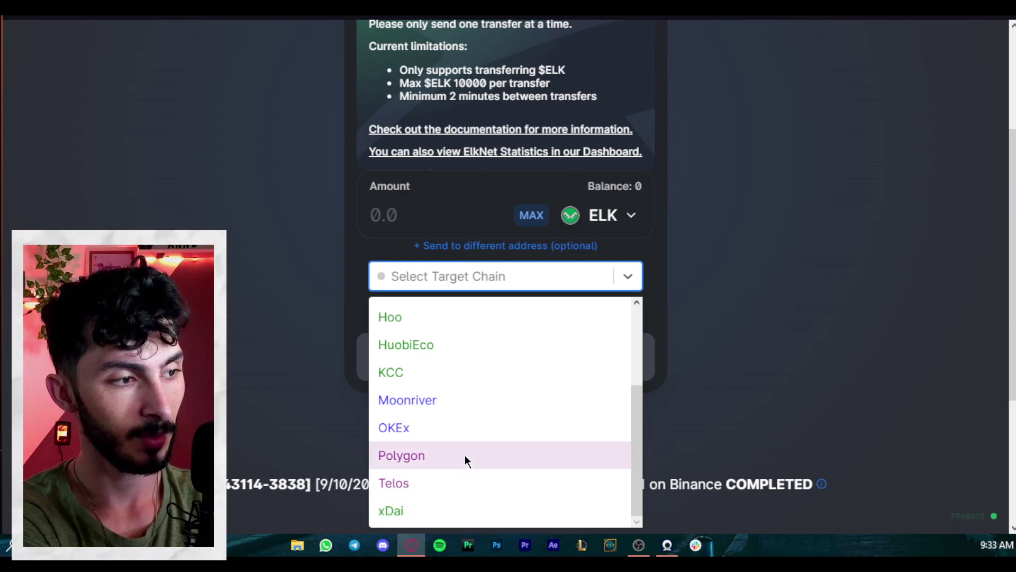
pyautogui.scroll(3, 465, 456)
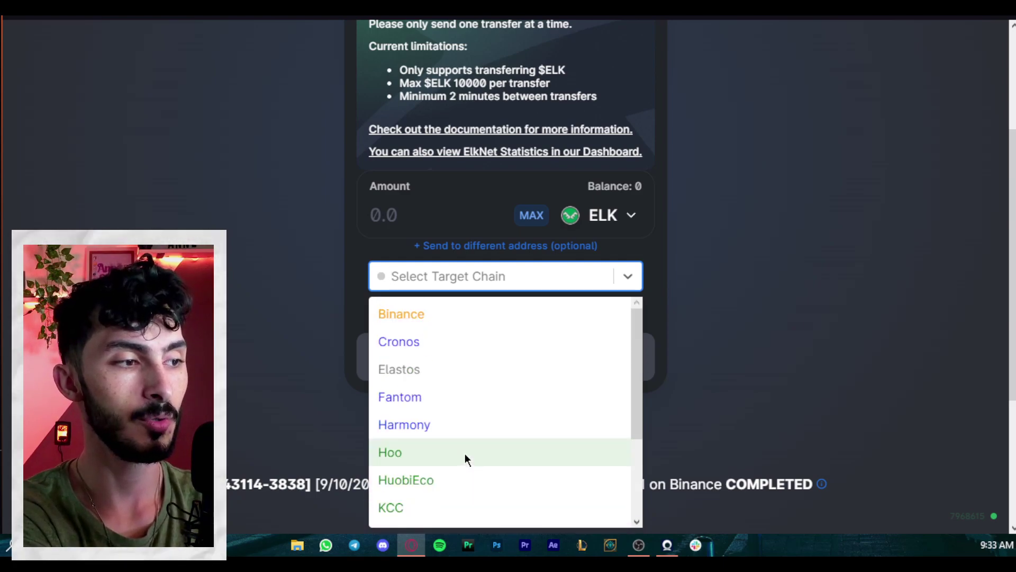
pyautogui.click(438, 402)
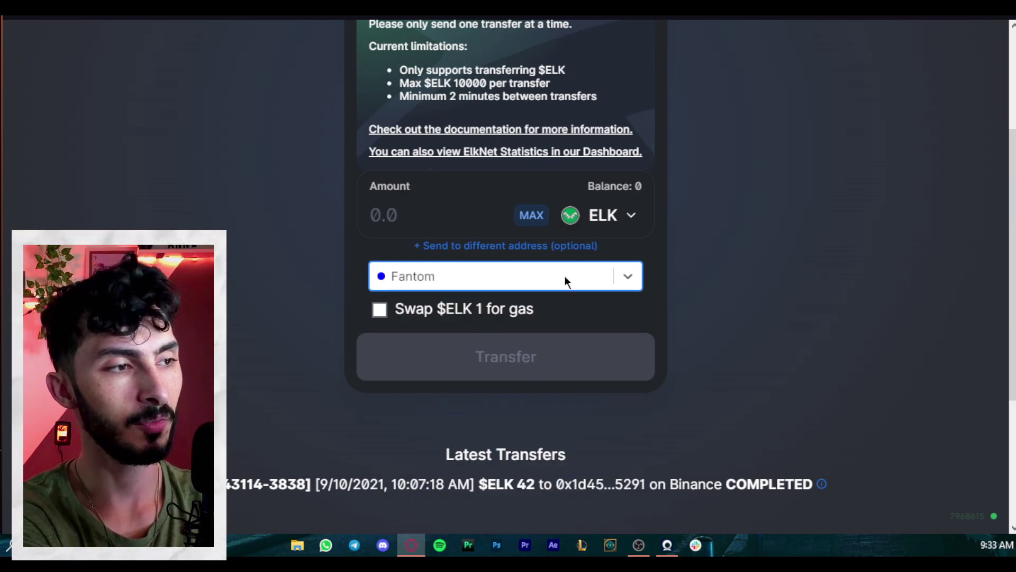
pyautogui.scroll(4, 687, 241)
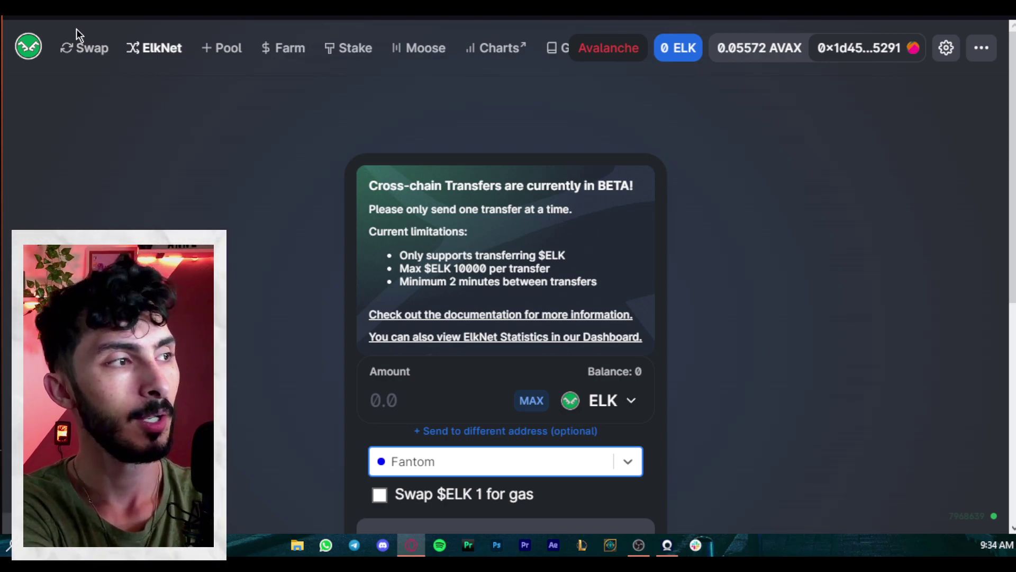
# Tick 'Swap $ELK 1 for gas' and enter 2 as the ELK amount
pyautogui.scroll(-2, 469, 195)
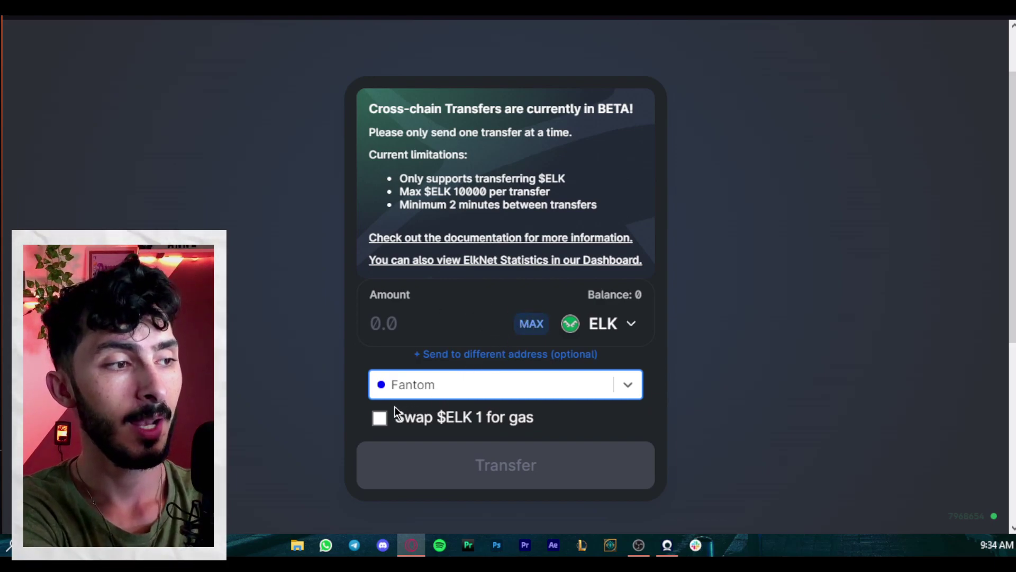
pyautogui.click(380, 418)
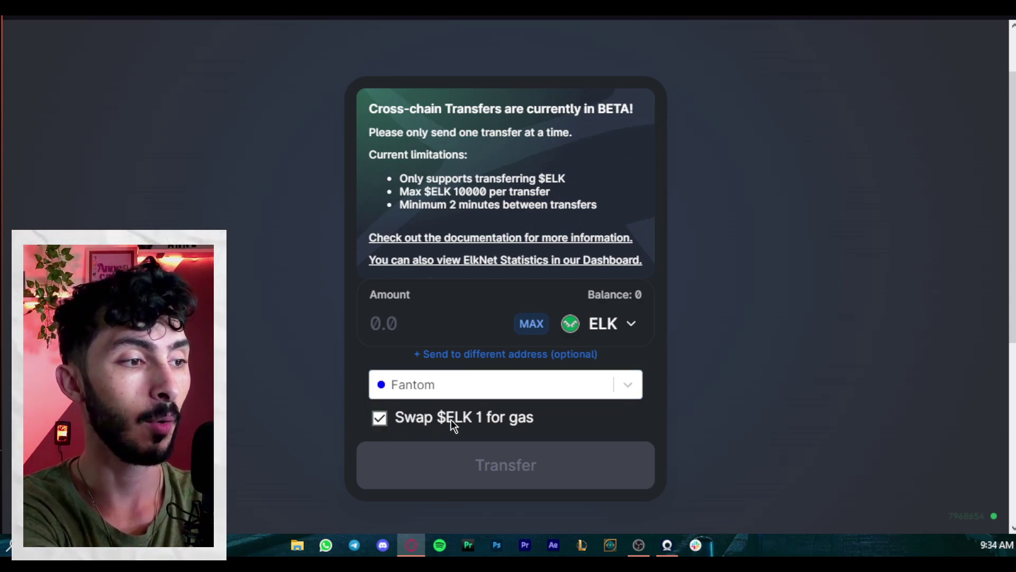
pyautogui.click(460, 317)
pyautogui.write('2')
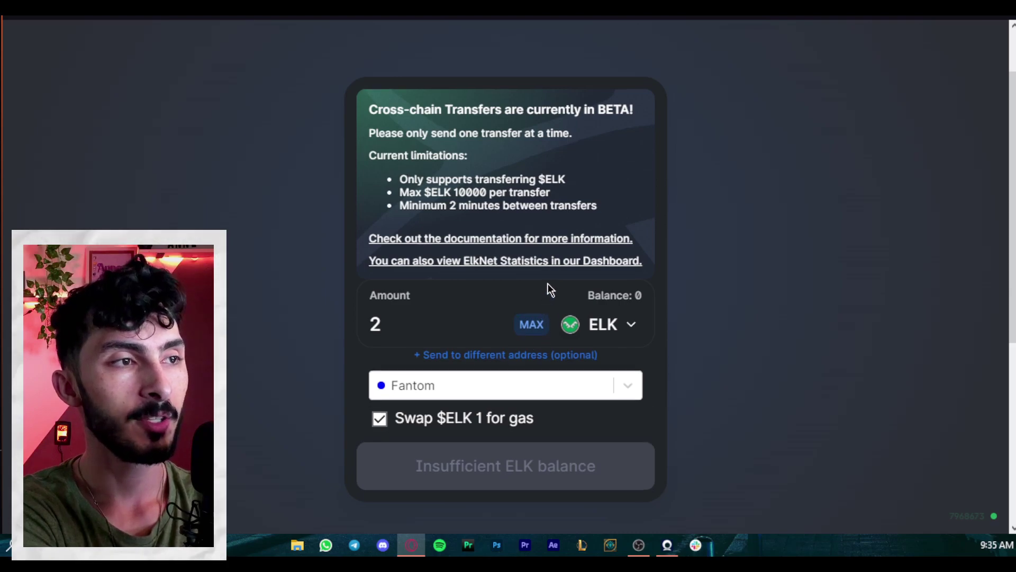
pyautogui.scroll(2, 547, 284)
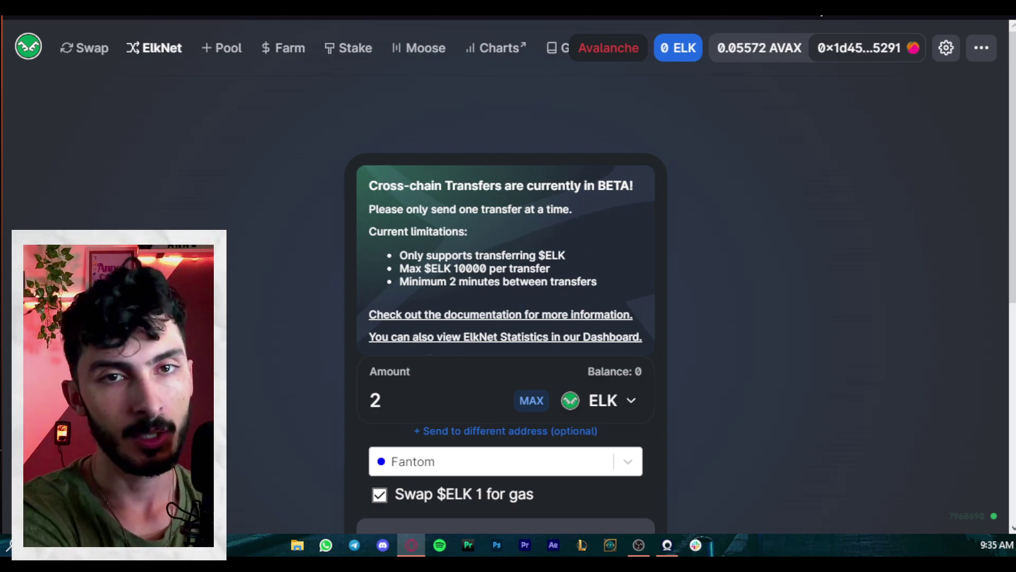
pyautogui.click(680, 51)
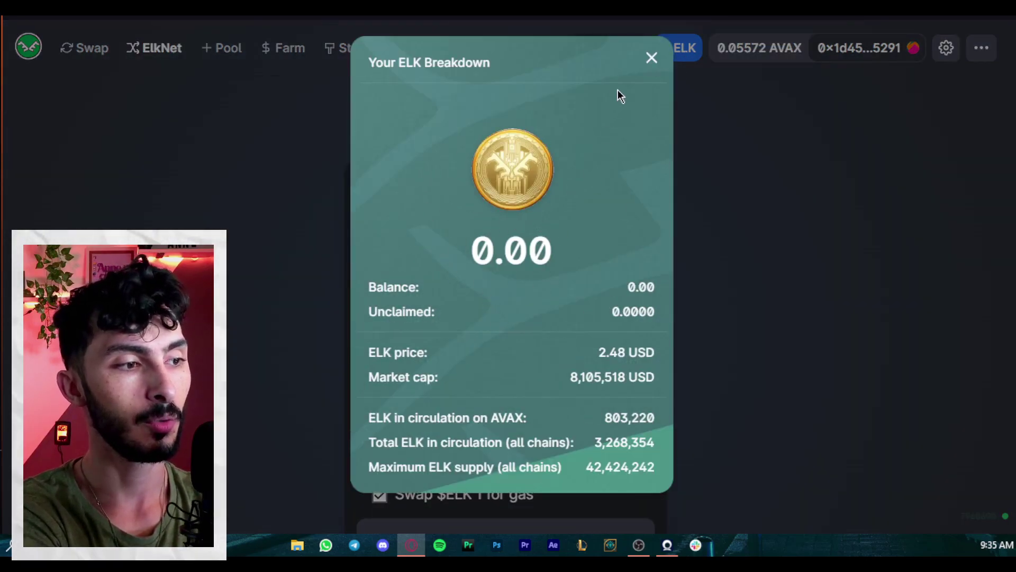
pyautogui.click(656, 59)
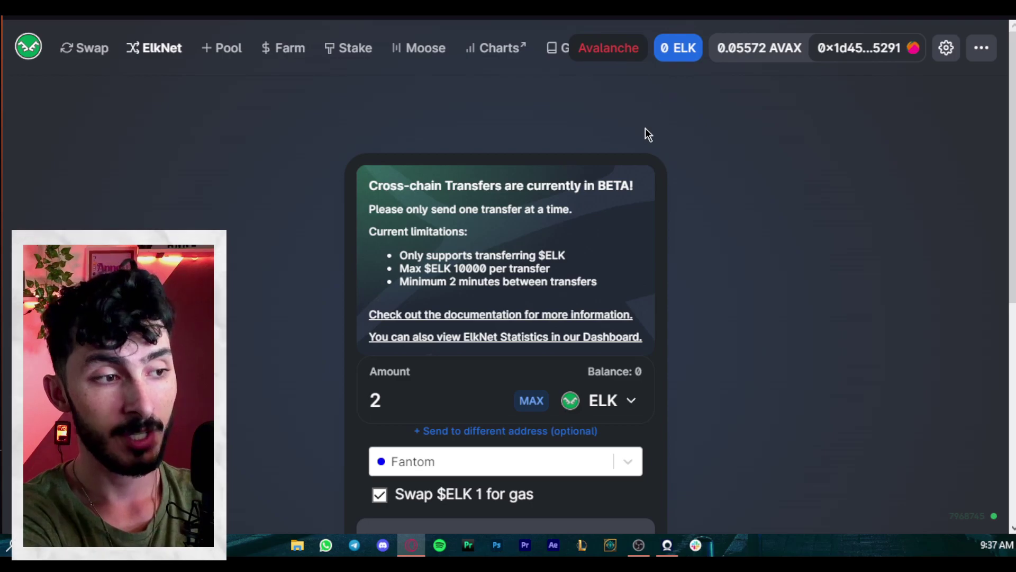
pyautogui.click(608, 465)
pyautogui.scroll(-4, 449, 421)
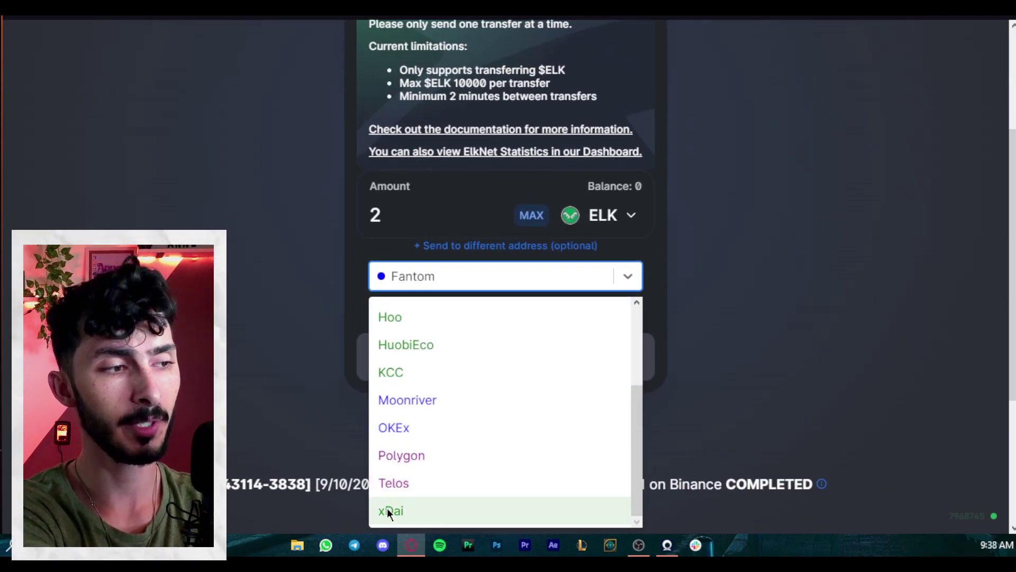
pyautogui.scroll(4, 449, 418)
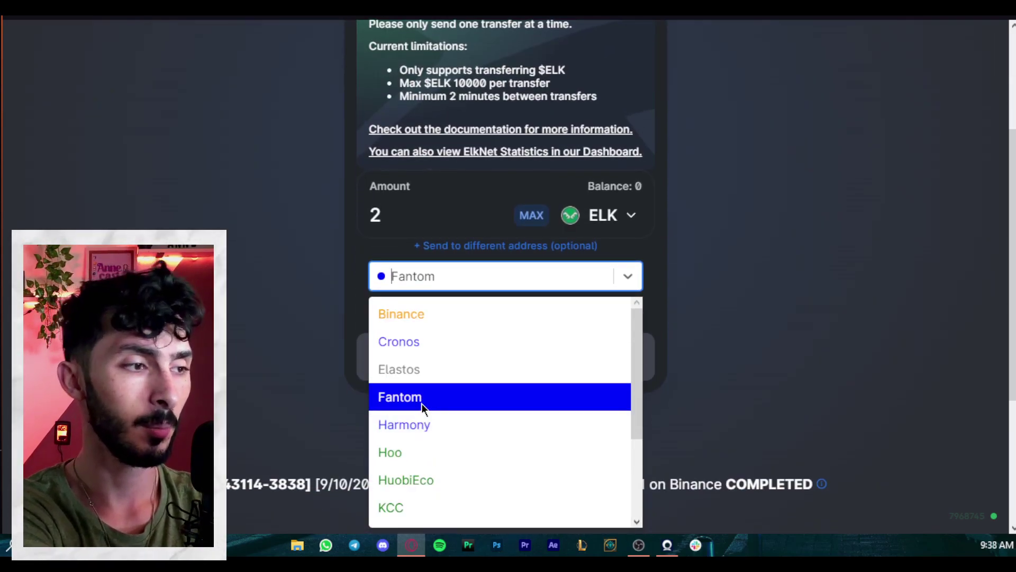
pyautogui.click(767, 418)
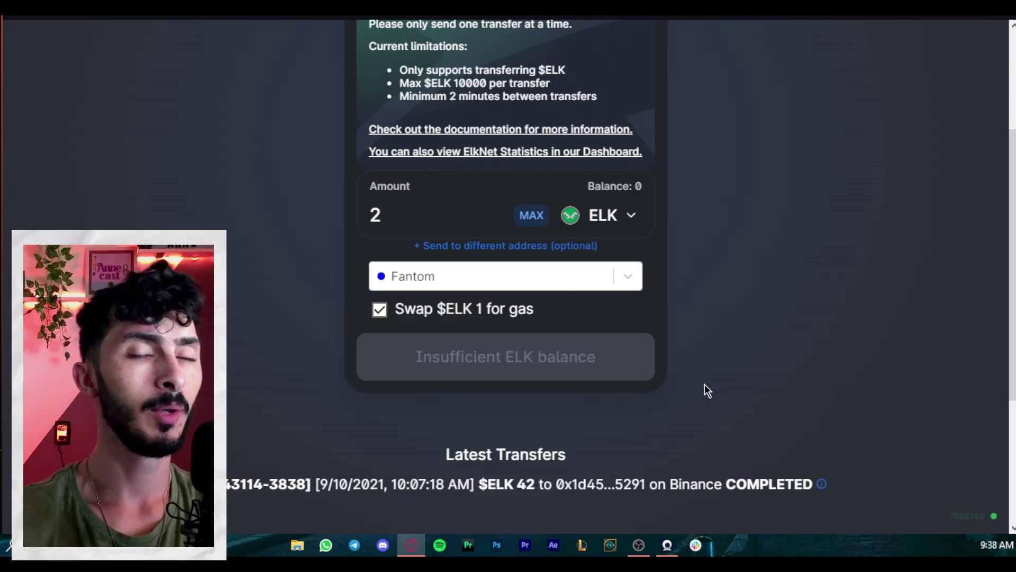